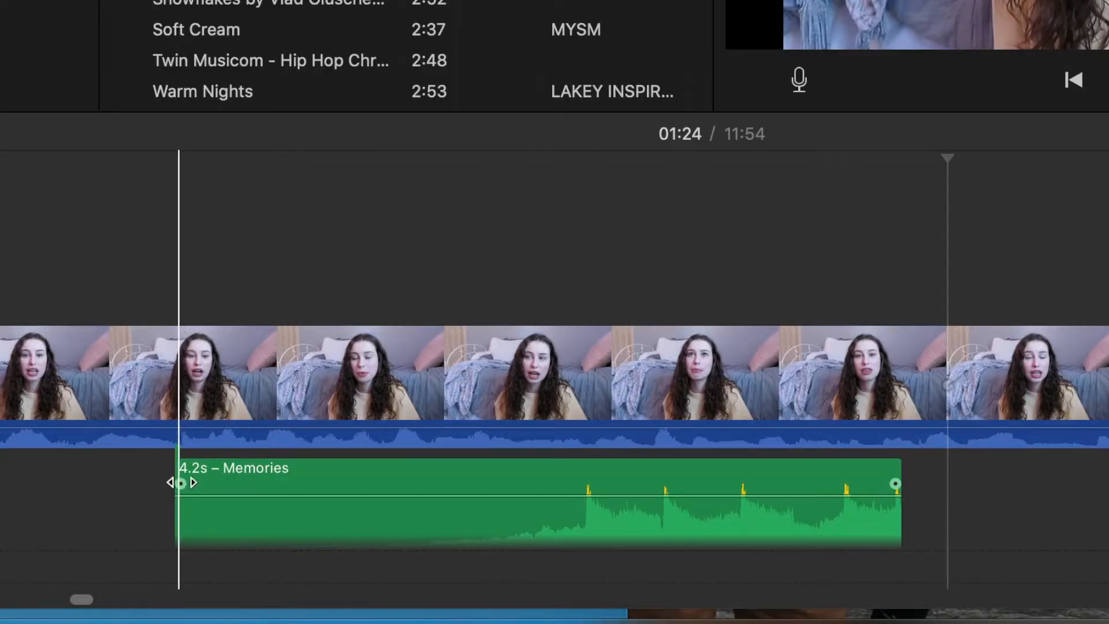
Add a gradual fade-in at the start and a fade-out at the end of the Memories music clip
drag(180, 483, 356, 482)
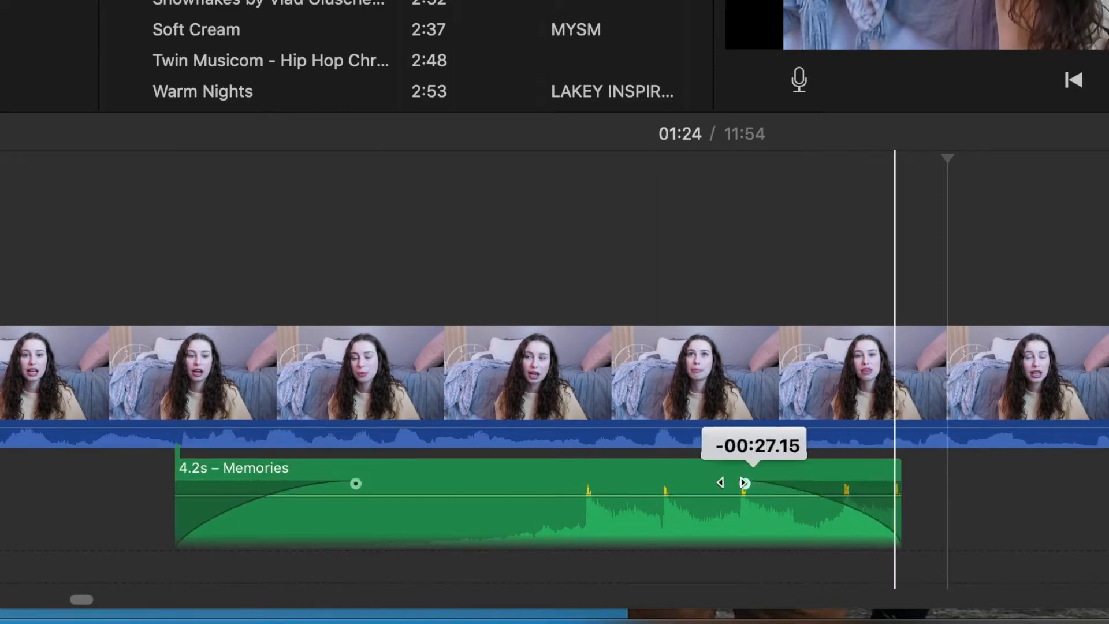
drag(745, 483, 720, 483)
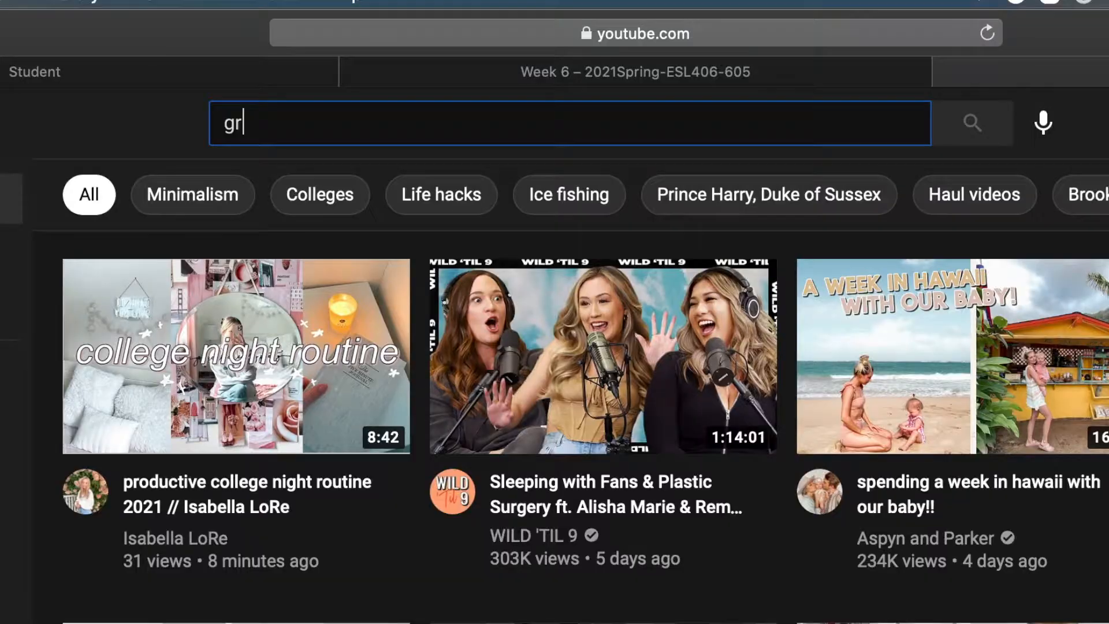
Search YouTube for "green screen effects vhs"
text(een)
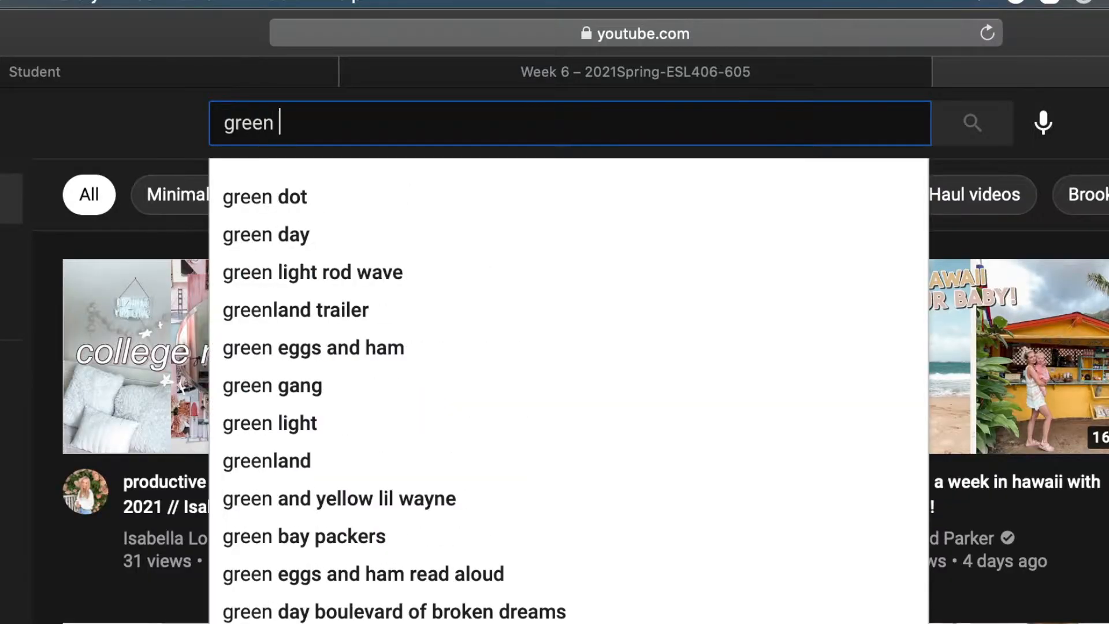
text( screen effects vhs)
key(Return)
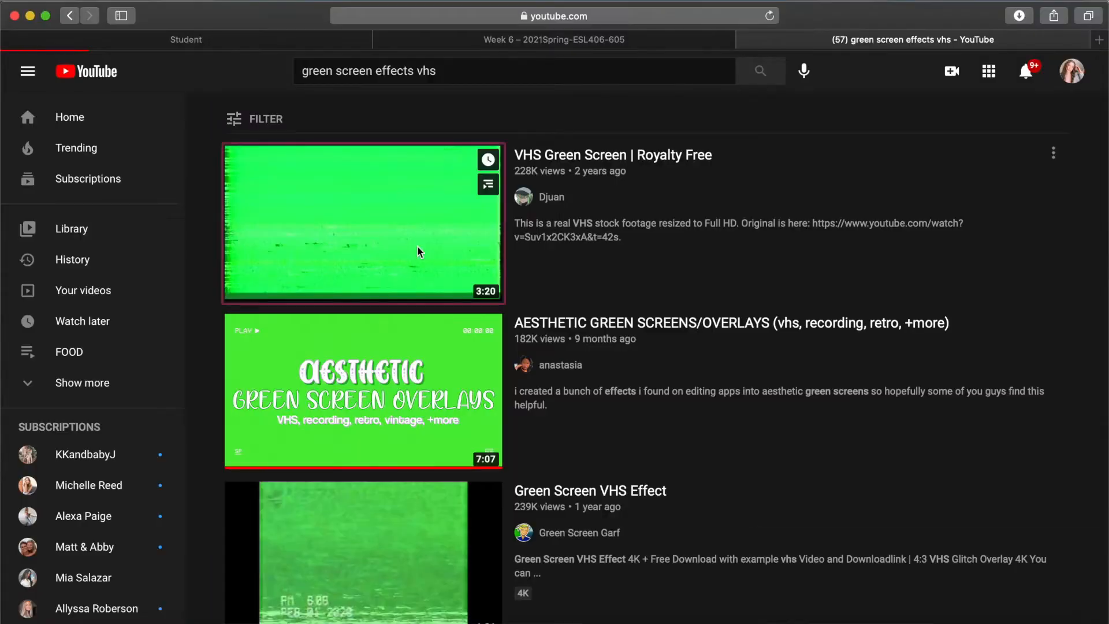
Open the "VHS Green Screen | Royalty Free" video, skim ahead through it and copy its link
click(421, 249)
drag(216, 494, 543, 494)
click(584, 19)
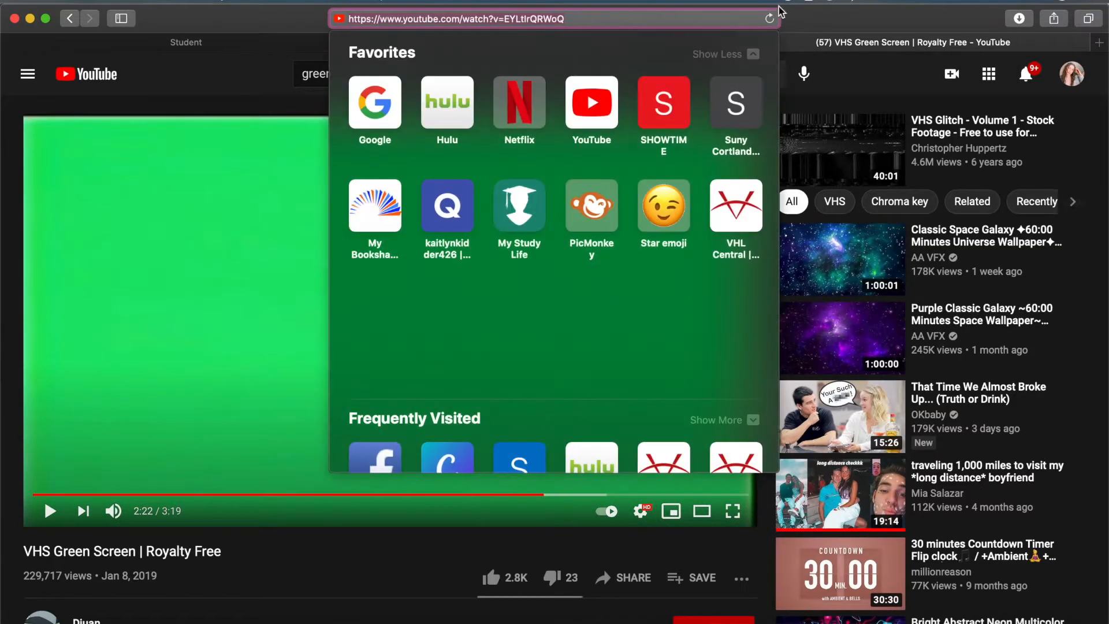
key(super+c)
Convert the copied YouTube link to mp4 with the ytmp3.cc converter in a new tab and download the file
click(1099, 44)
text(youtube )
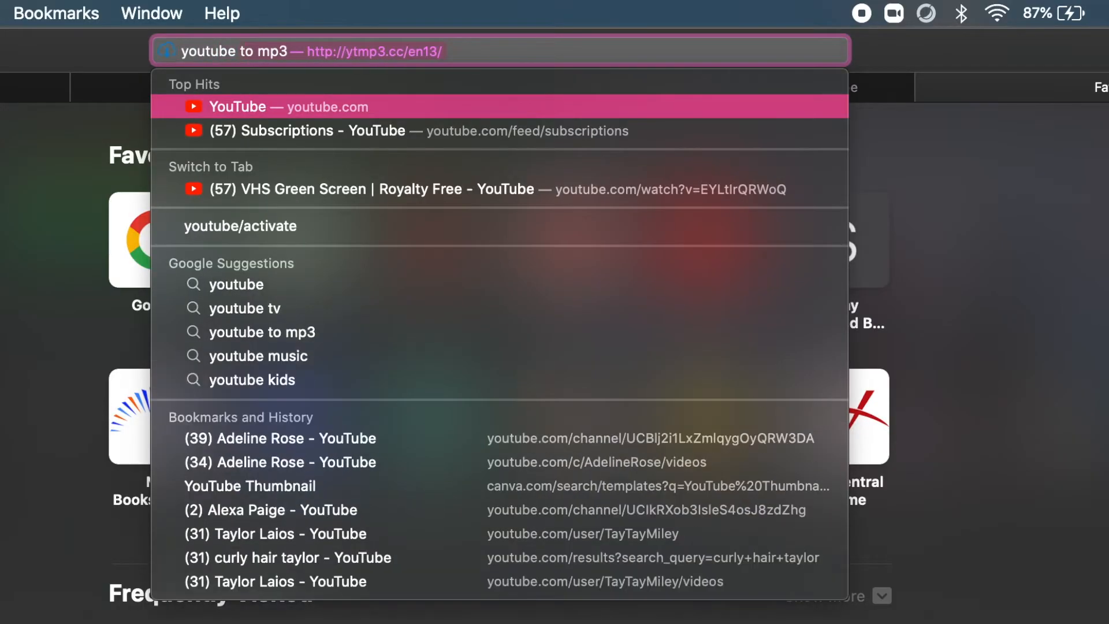
text(to mp)
key(Return)
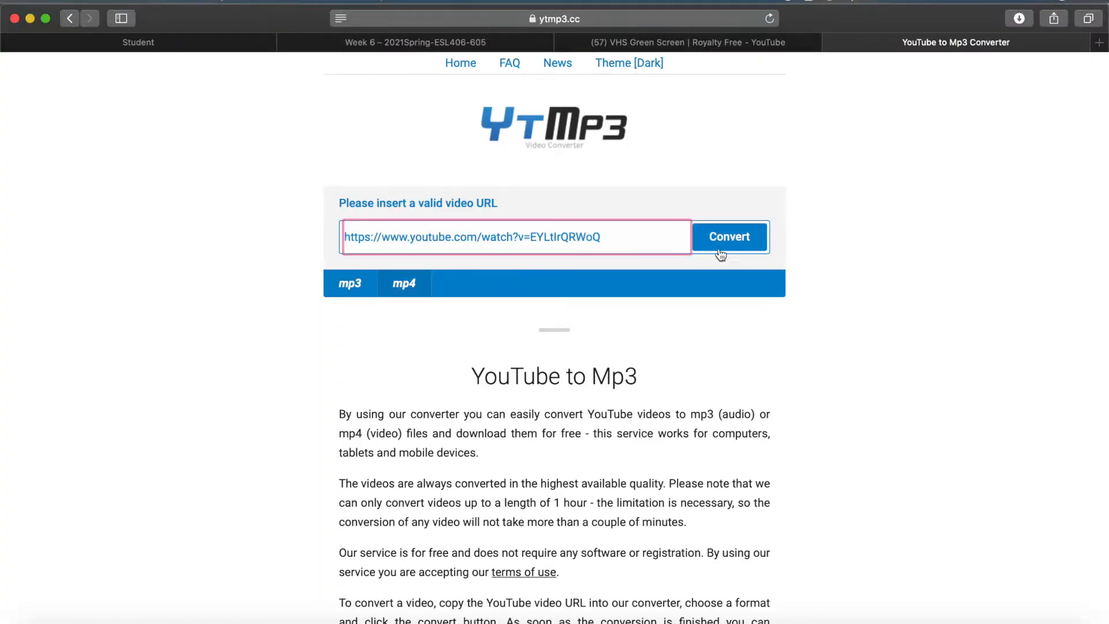
click(722, 237)
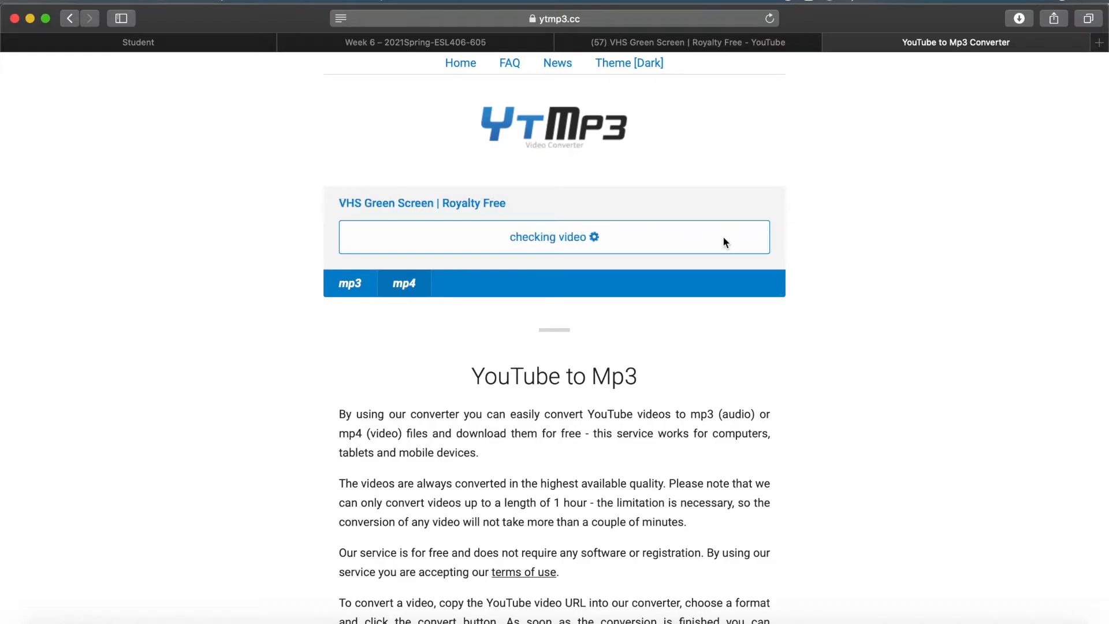
click(490, 234)
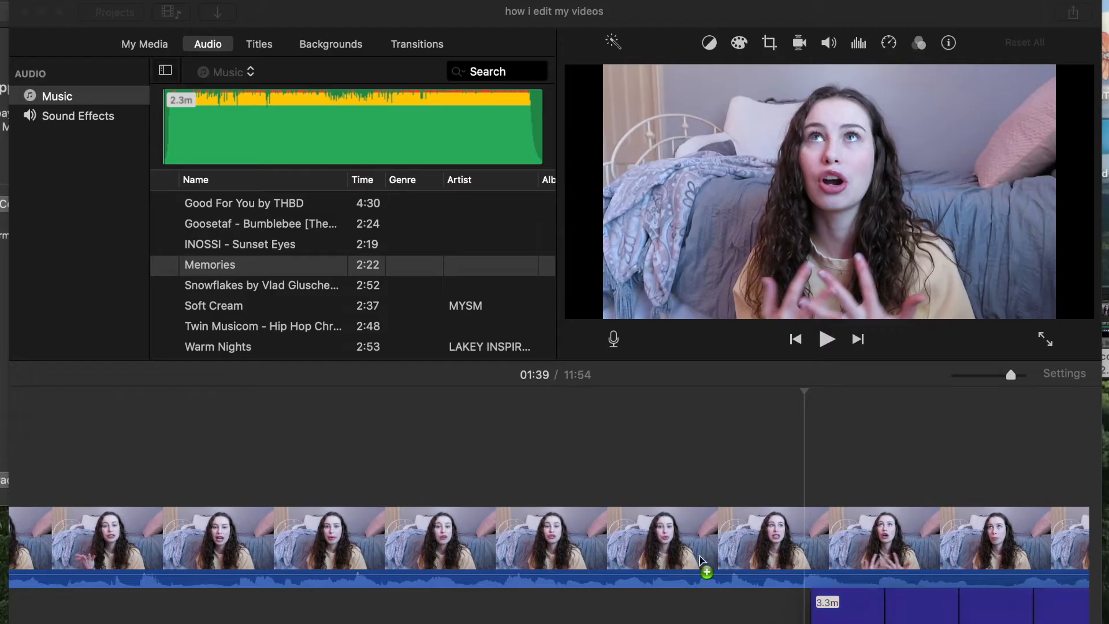
In iMovie, place the downloaded VHS green-screen clip above the main footage and split it at both ends of the short AUTO section
drag(701, 557, 166, 457)
scroll(671, 430, right, 5)
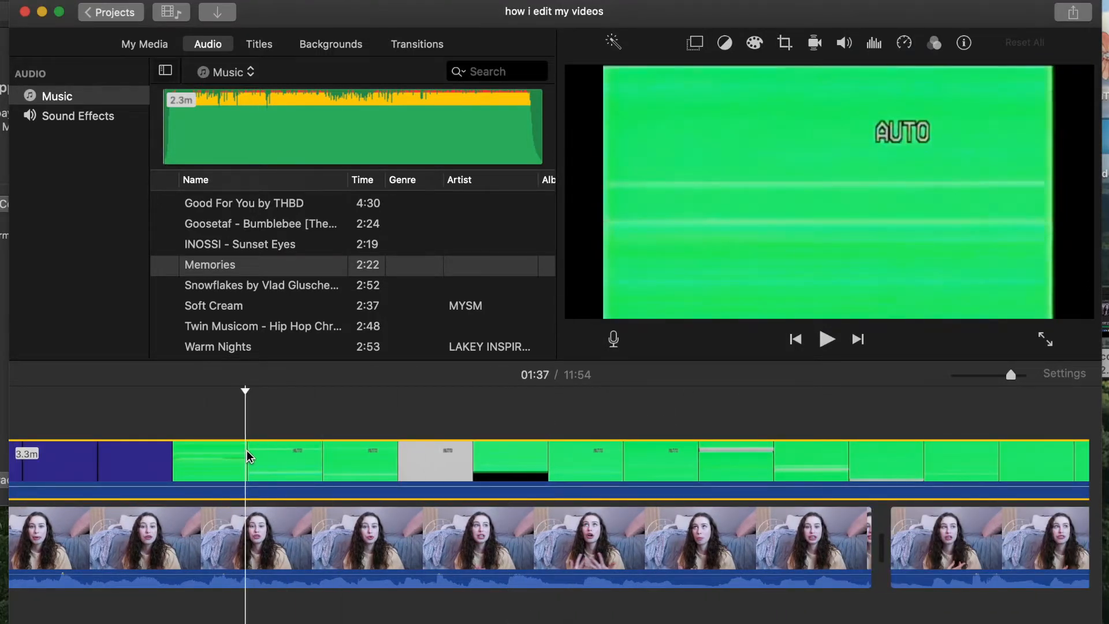
key(super+b)
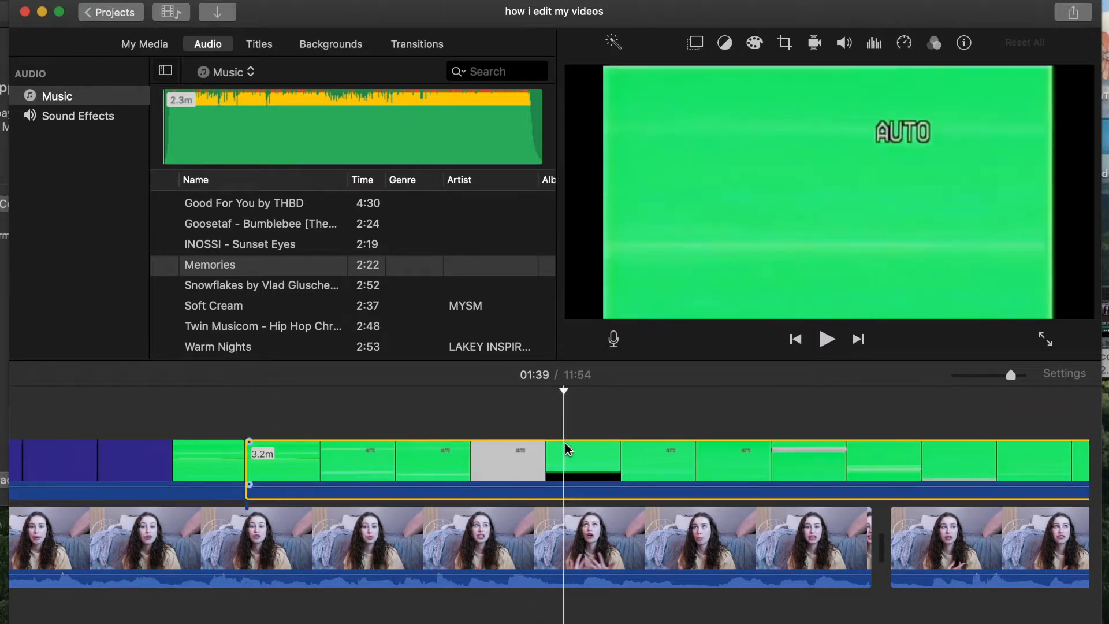
key(super+b)
Delete the green-screen pieces before and after the short AUTO section
click(200, 474)
key(Delete)
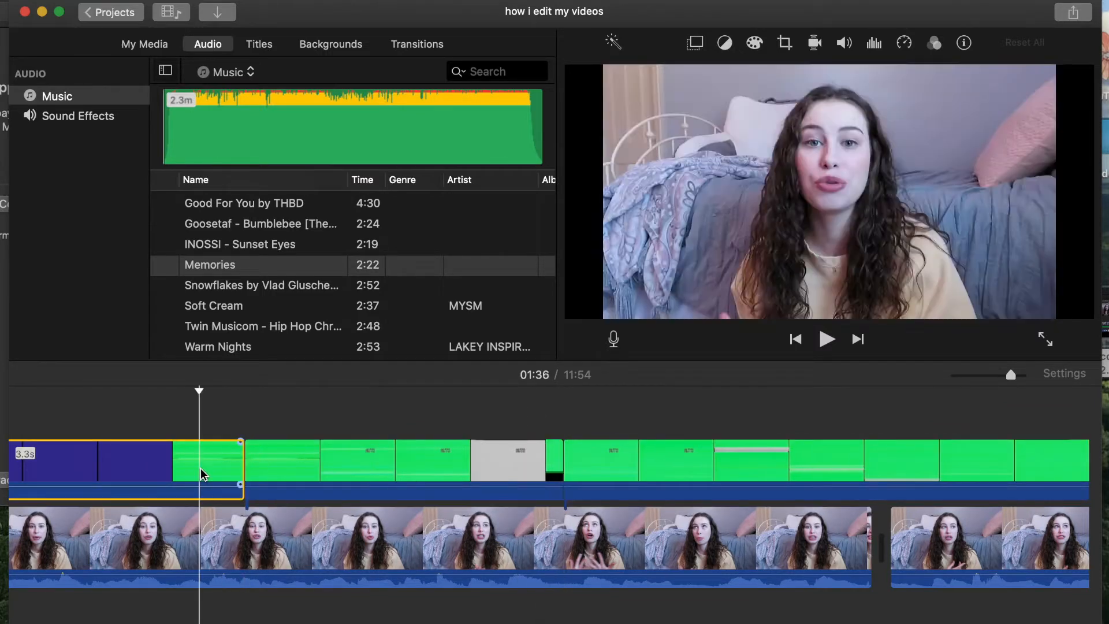
click(656, 479)
key(Delete)
Change the VHS clip's video overlay setting to Green/Blue Screen
click(460, 459)
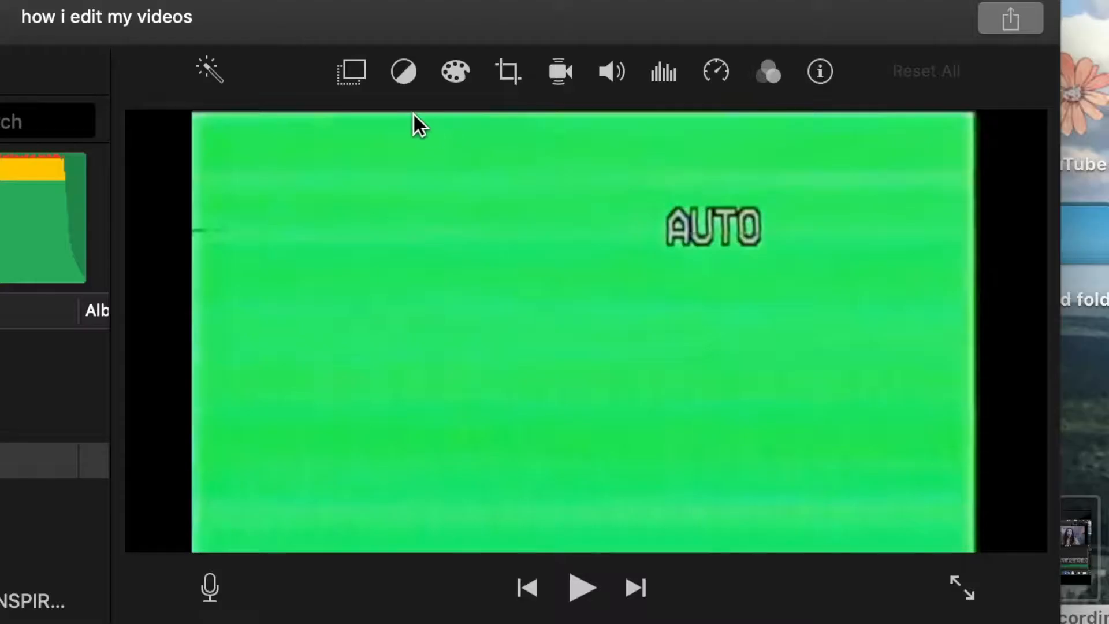
click(695, 43)
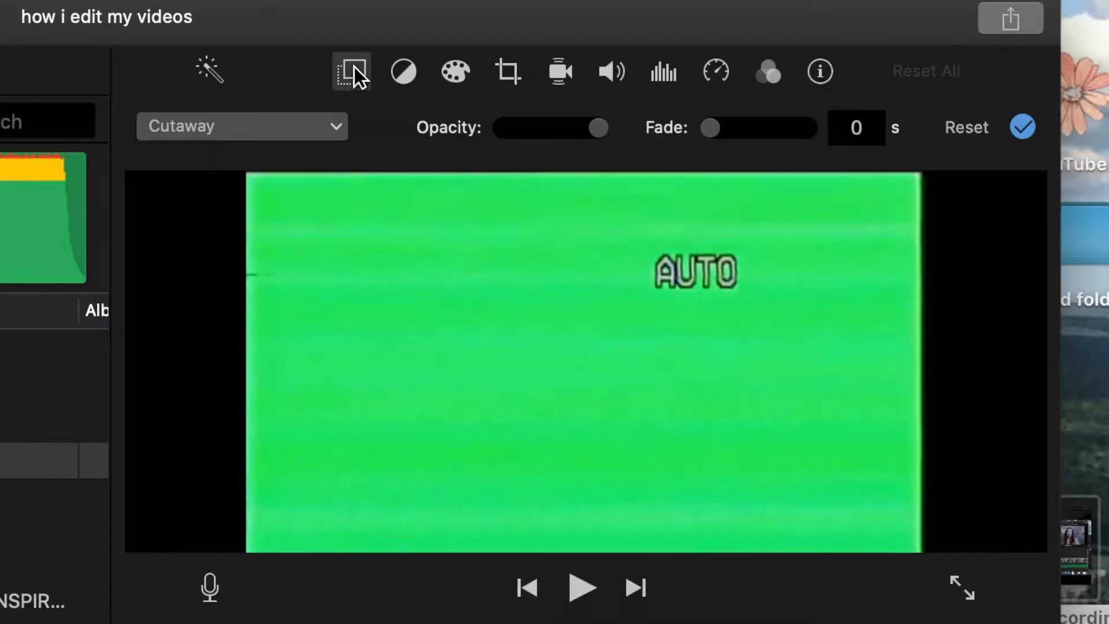
click(341, 124)
click(286, 185)
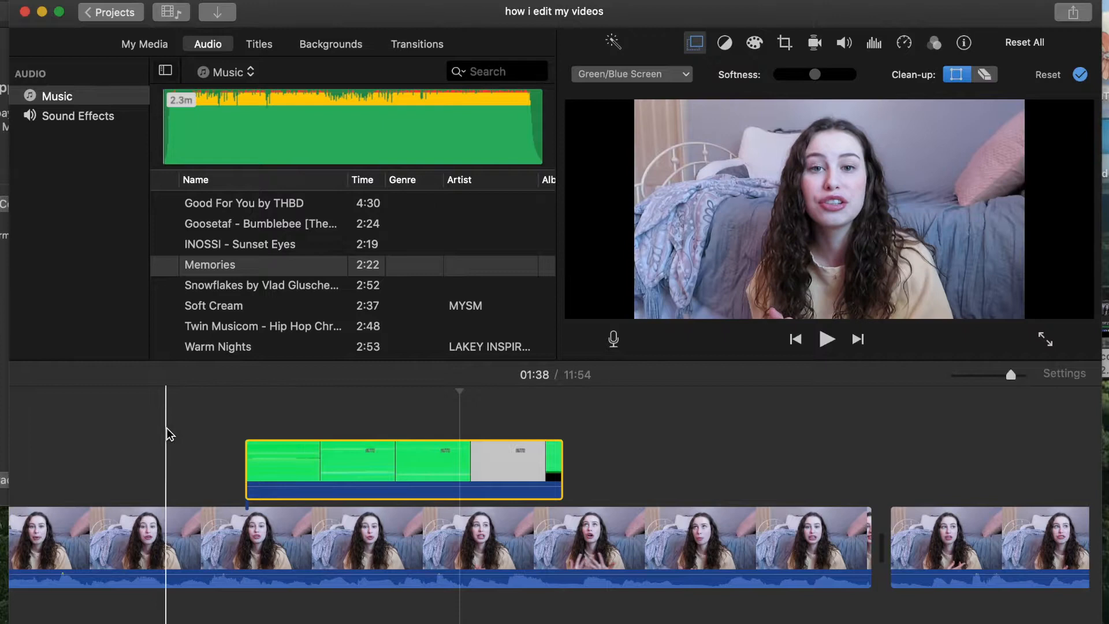
Play back the section with the VHS overlay from just before it starts
click(166, 429)
key(space)
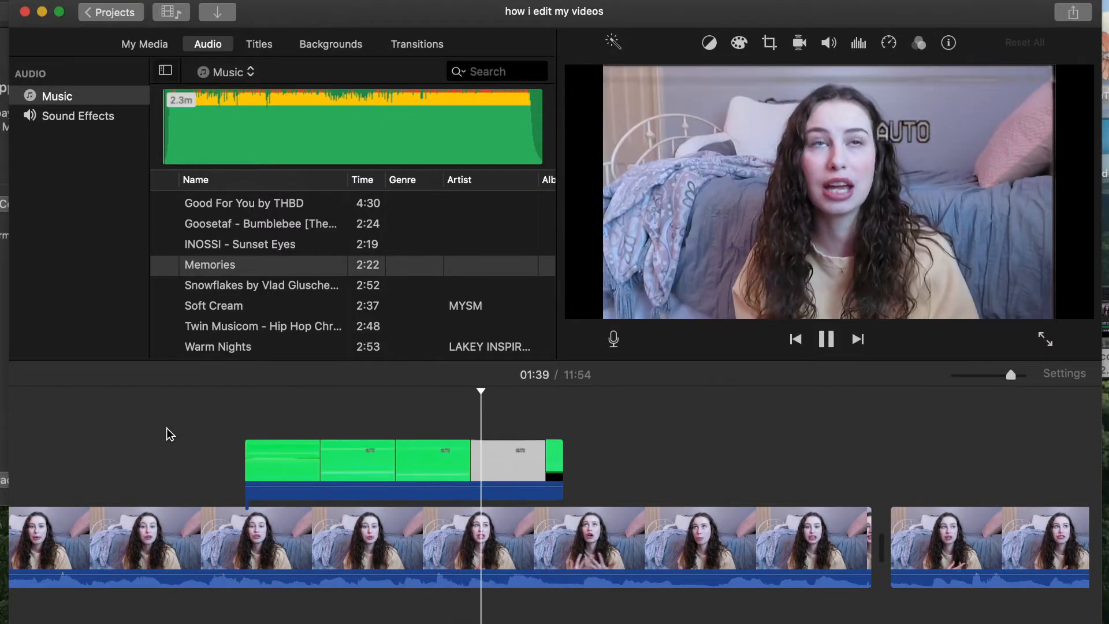
key(space)
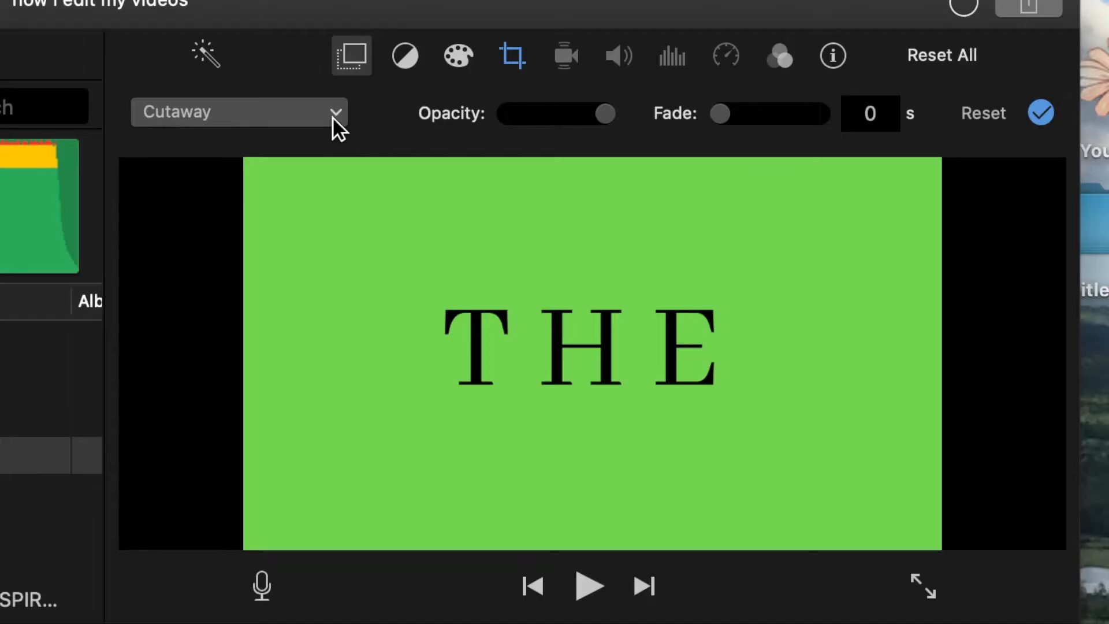
Set the THE title clip's overlay to Green/Blue Screen and its crop style to Fit
click(689, 60)
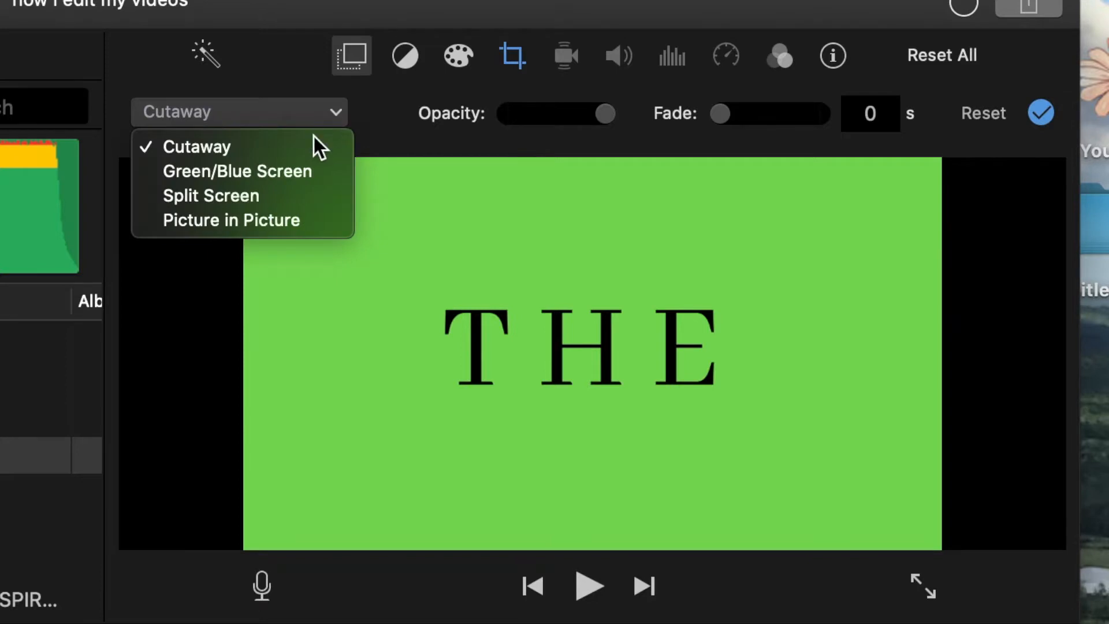
click(677, 88)
click(512, 56)
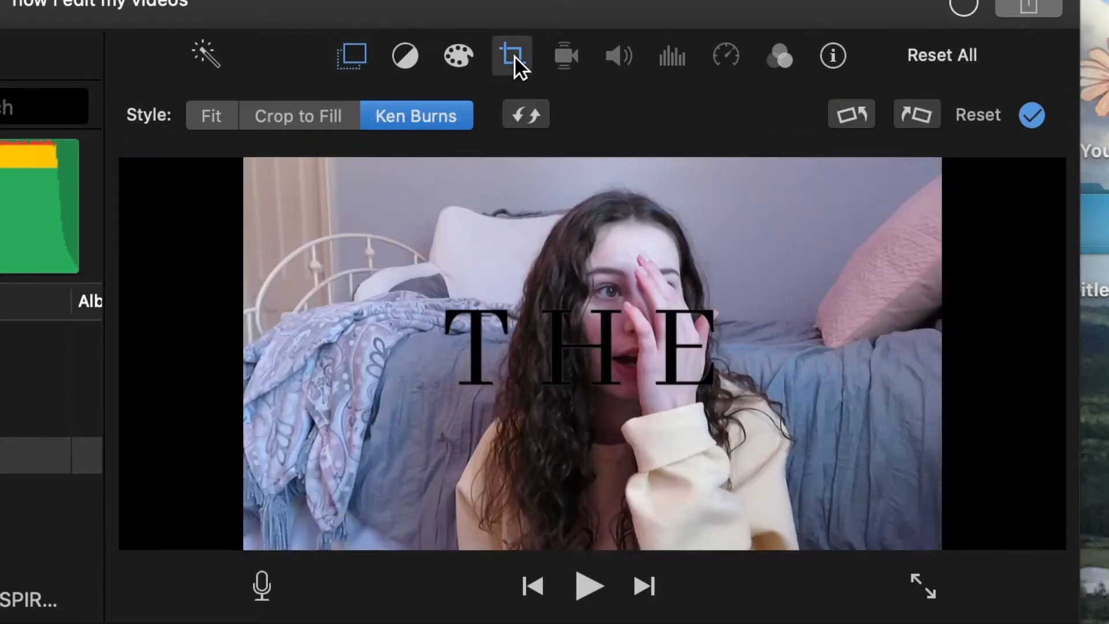
click(223, 117)
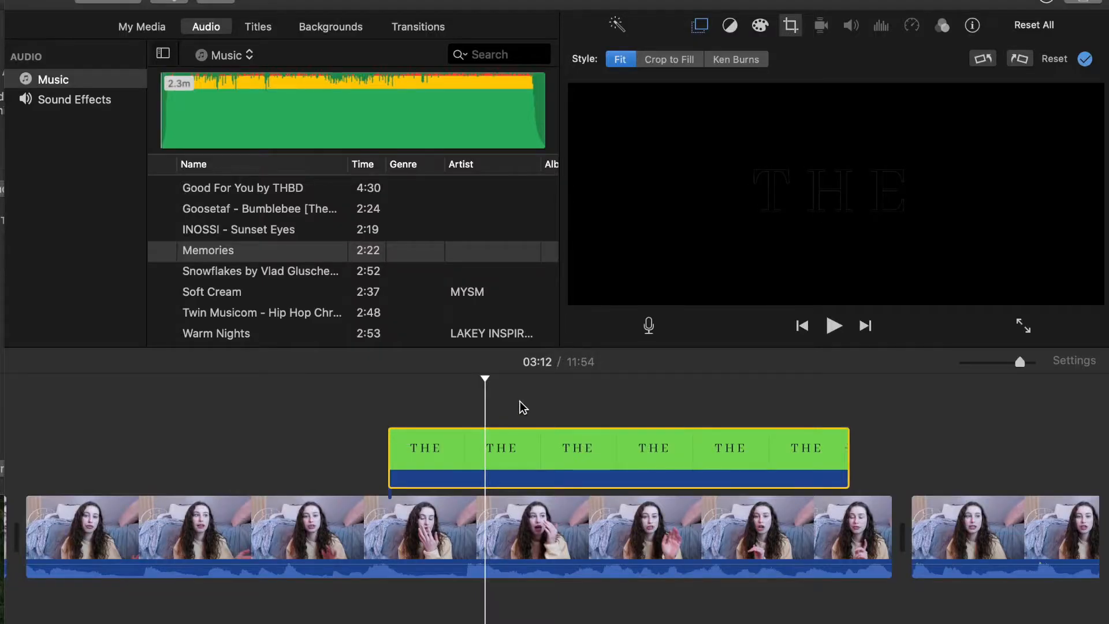
Split the THE title clip at two points into three consecutive segments
click(519, 401)
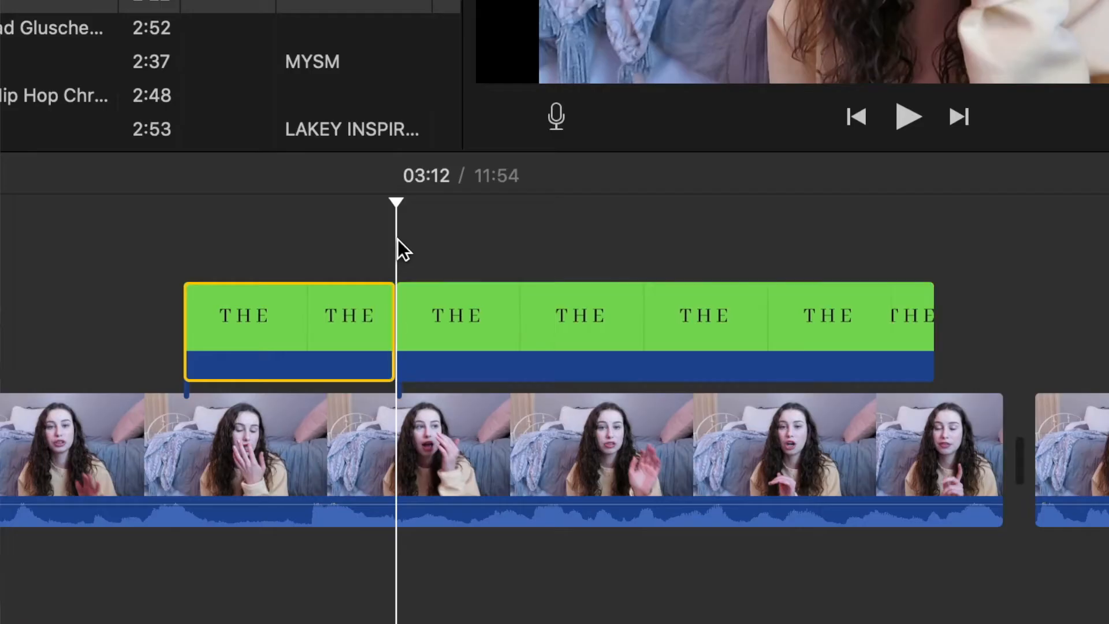
click(653, 266)
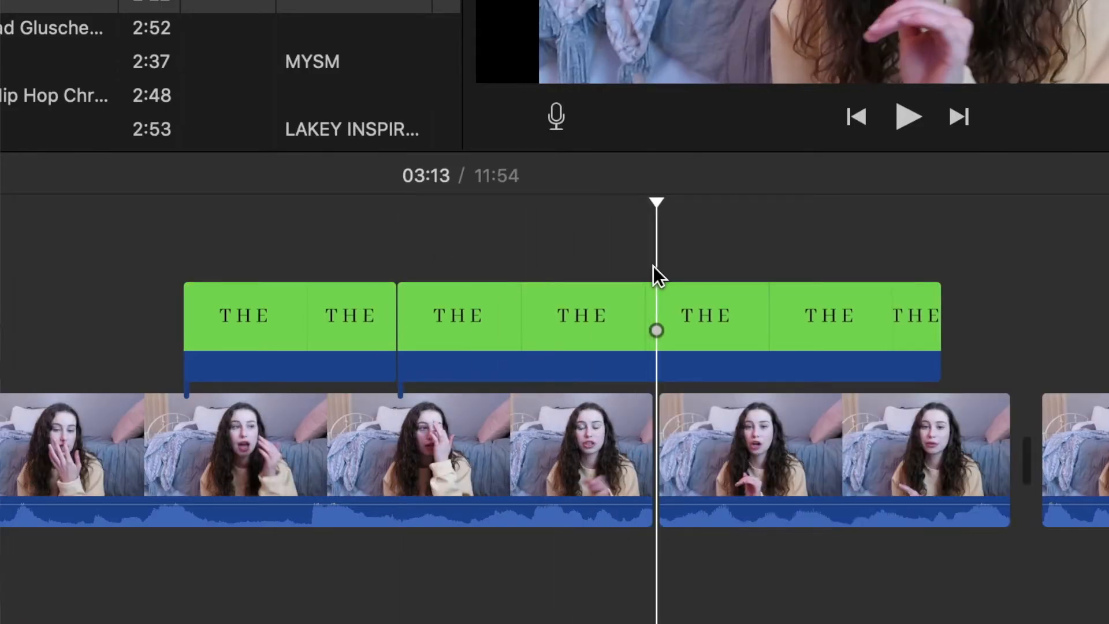
click(655, 299)
key(super+b)
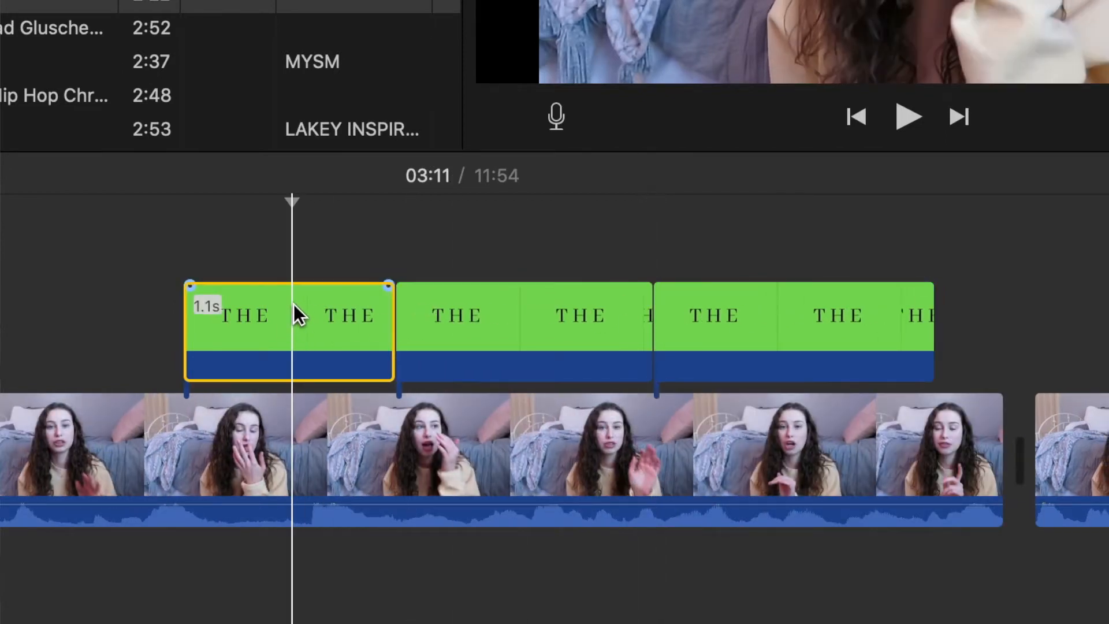
Crop the green-screen area of the first THE segment so that only the letter T remains in the overlay
click(293, 306)
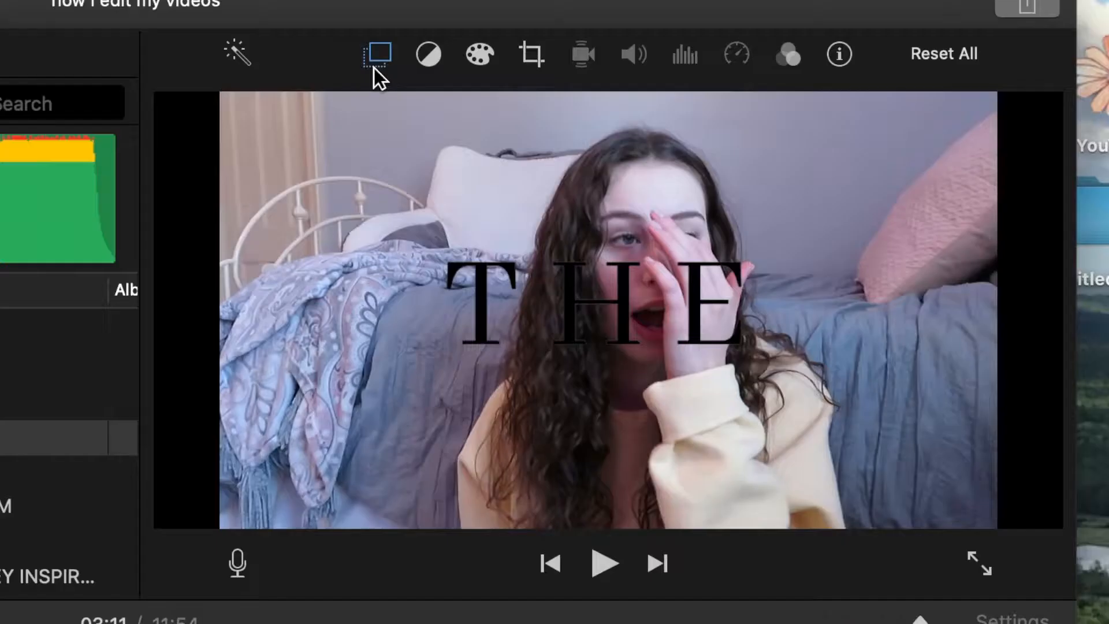
click(699, 28)
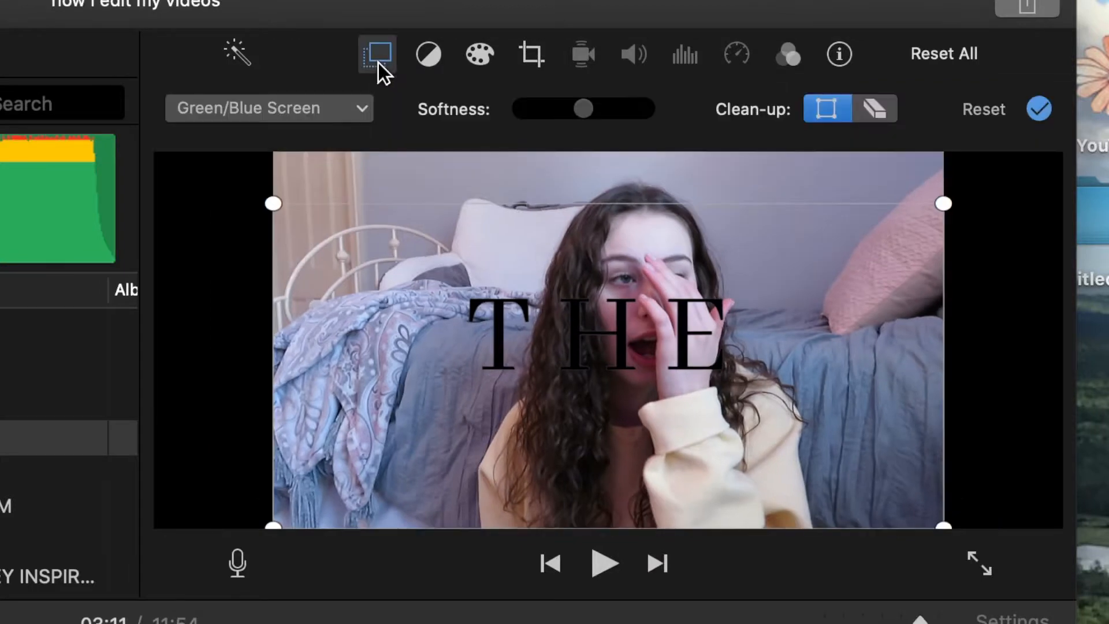
drag(590, 580, 566, 580)
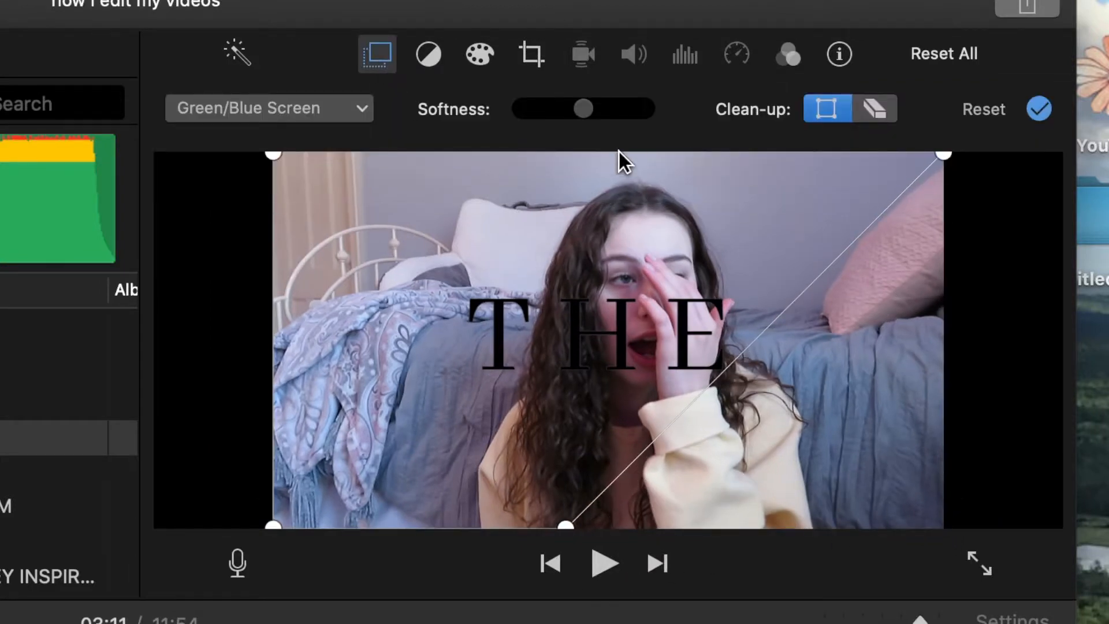
drag(945, 162, 552, 163)
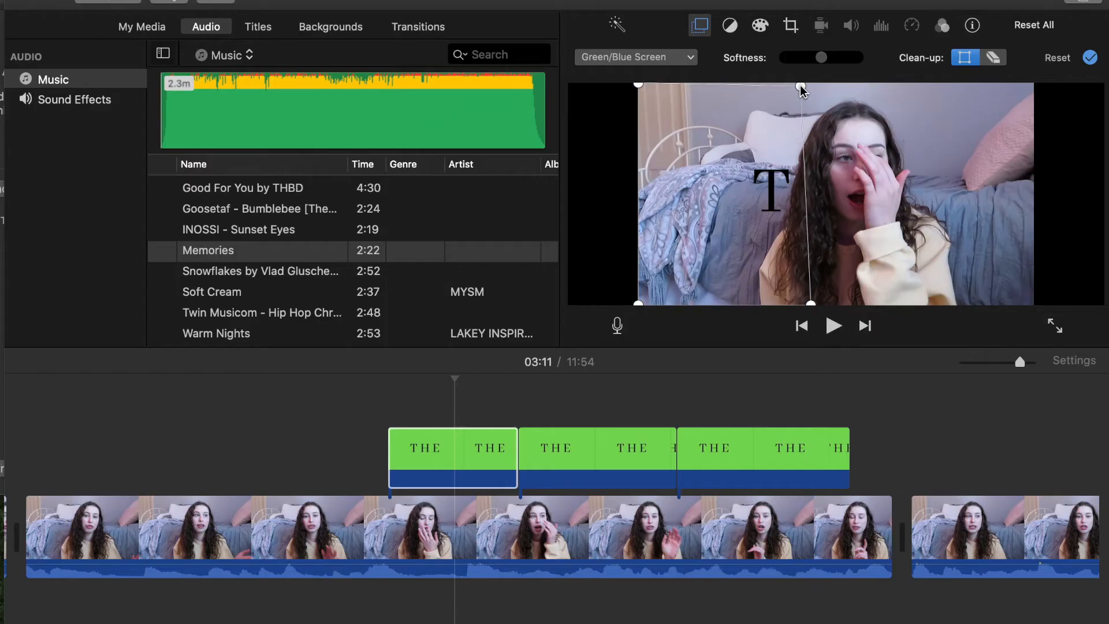
click(614, 455)
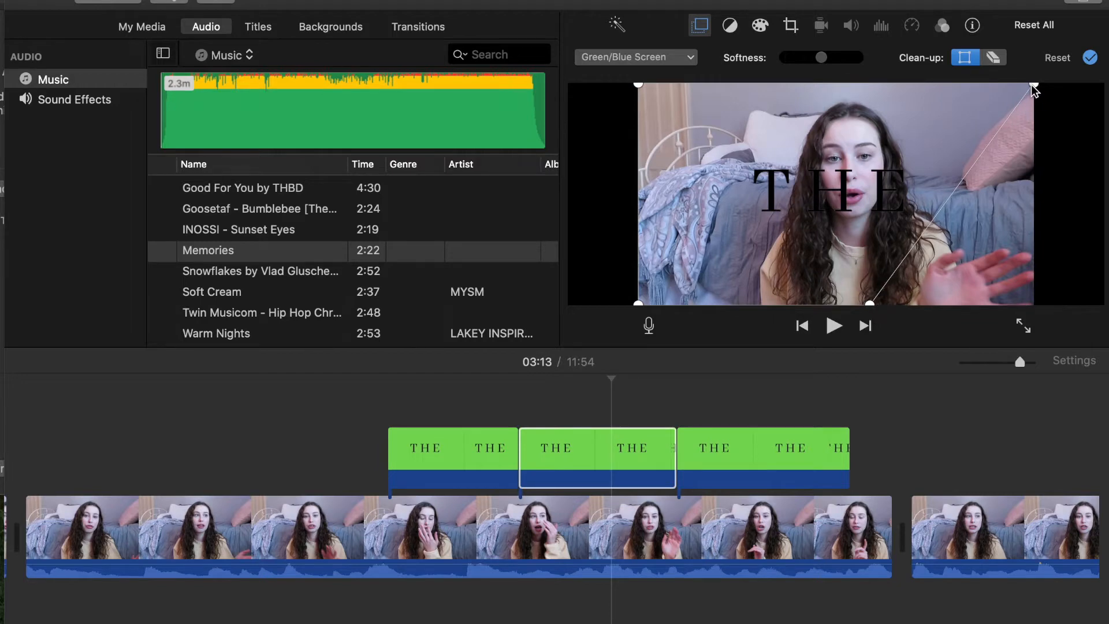
Play back the letter-by-letter THE title from just before its first segment
click(870, 447)
click(355, 465)
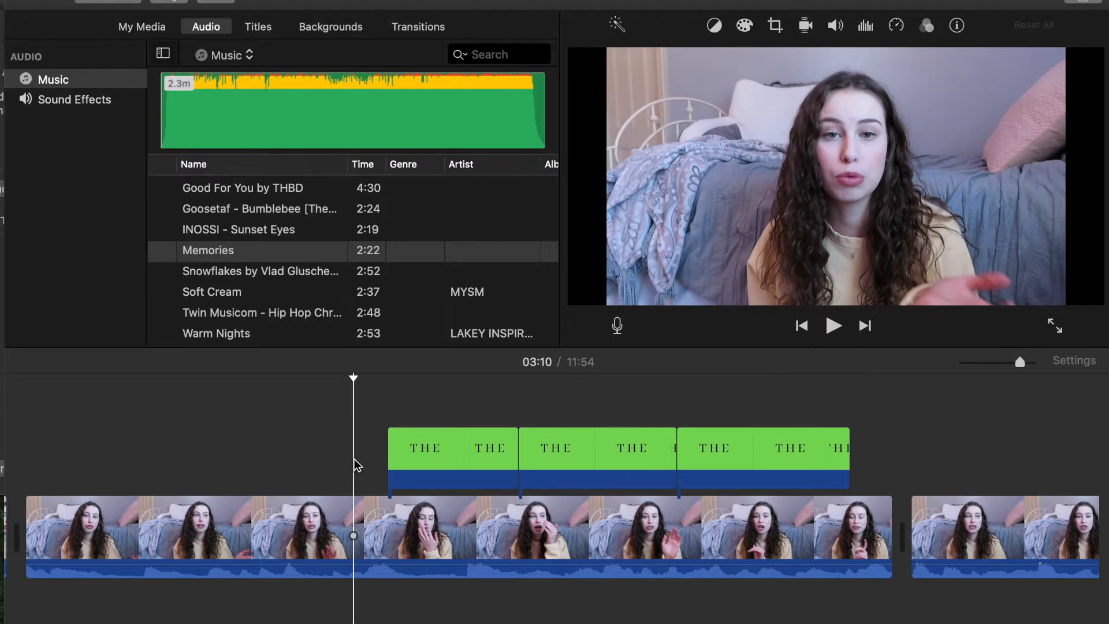
key(space)
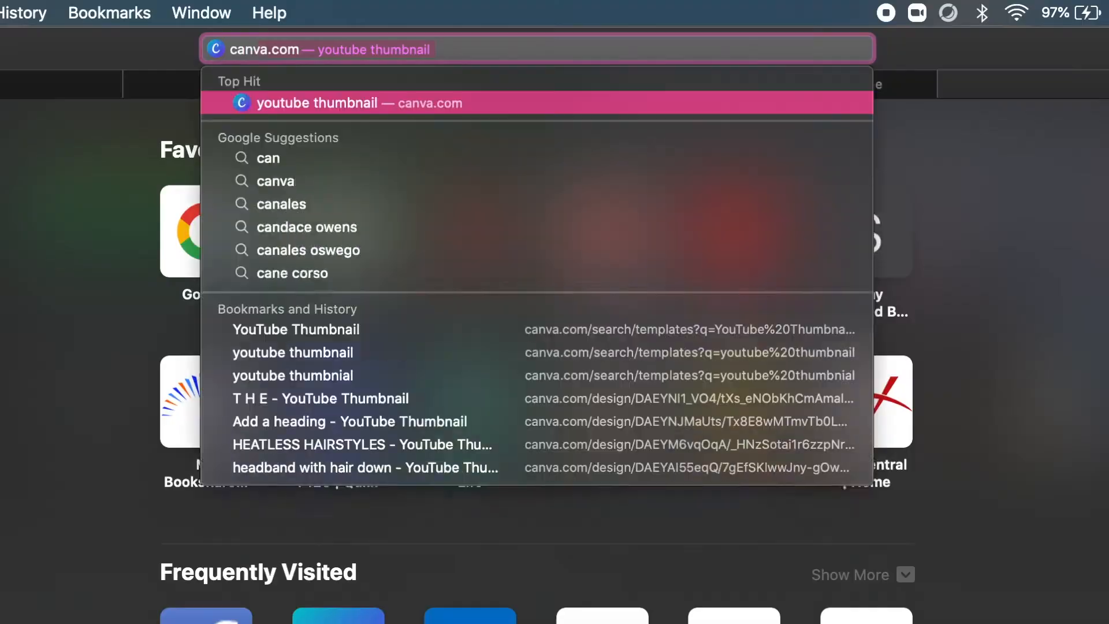
In Canva, find the YouTube Thumbnail format and create a blank design
key(Return)
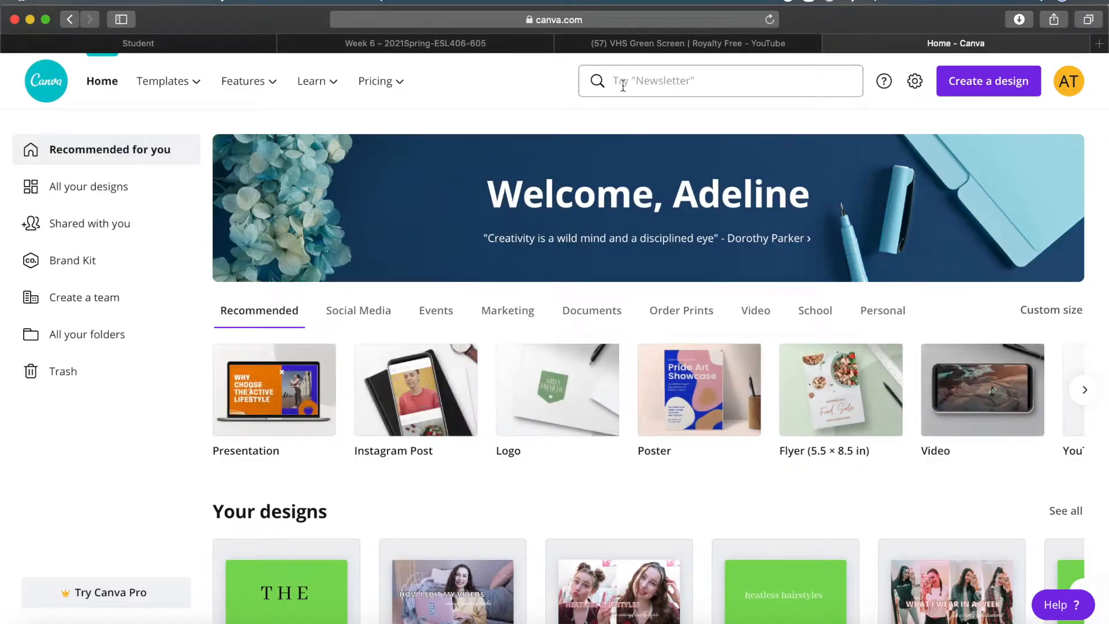
click(623, 86)
text(youtube thumbnail)
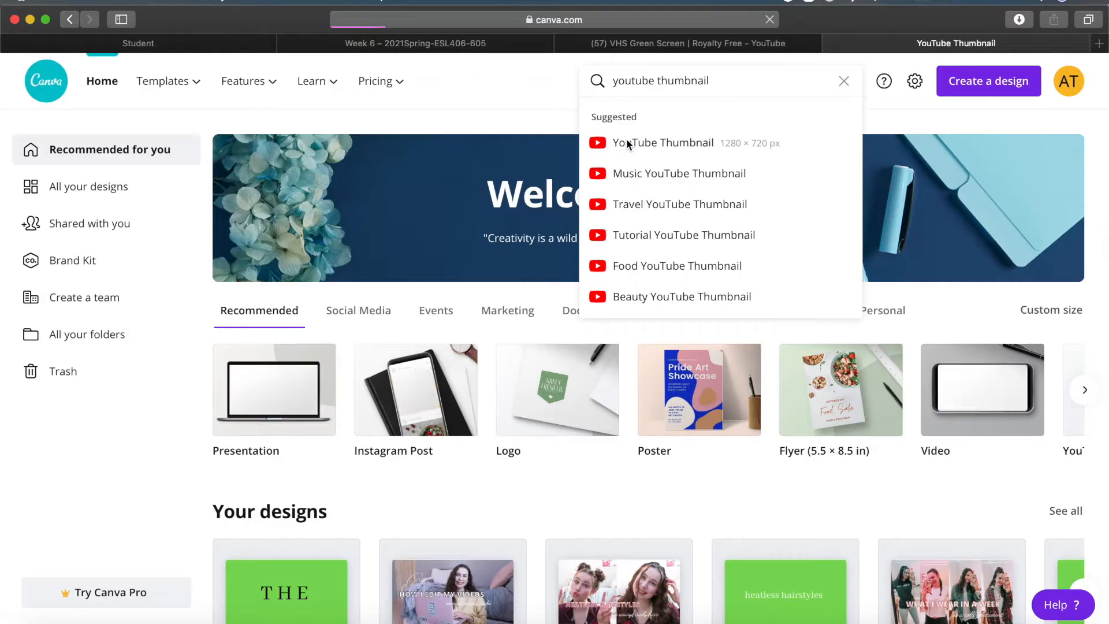
click(398, 208)
click(123, 272)
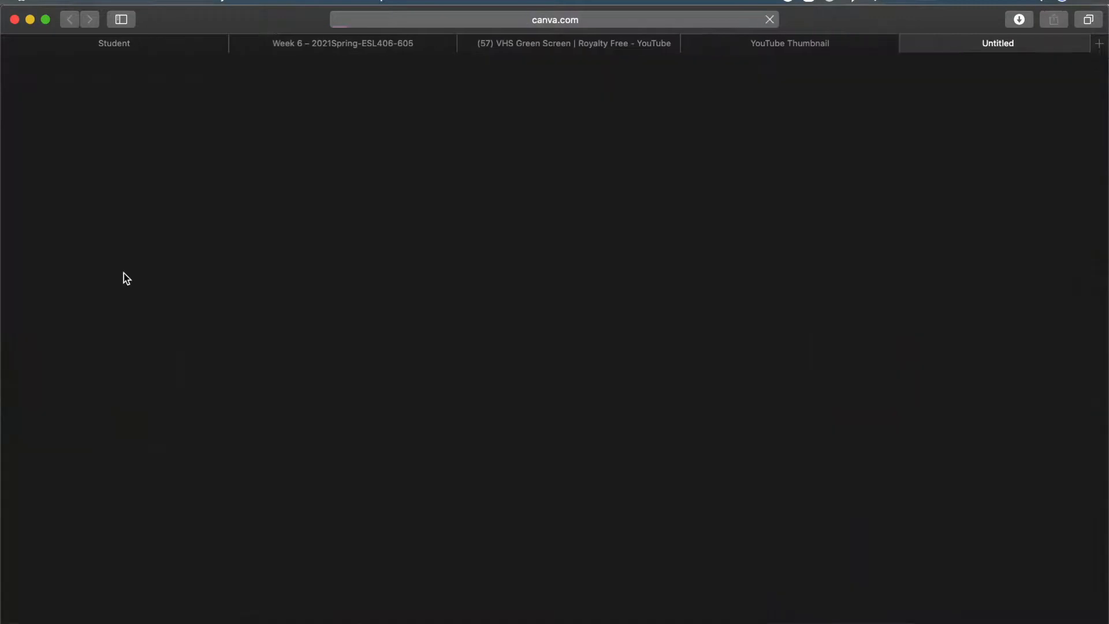
Fill the thumbnail background with light green and add a heading containing the creator's channel name
click(353, 121)
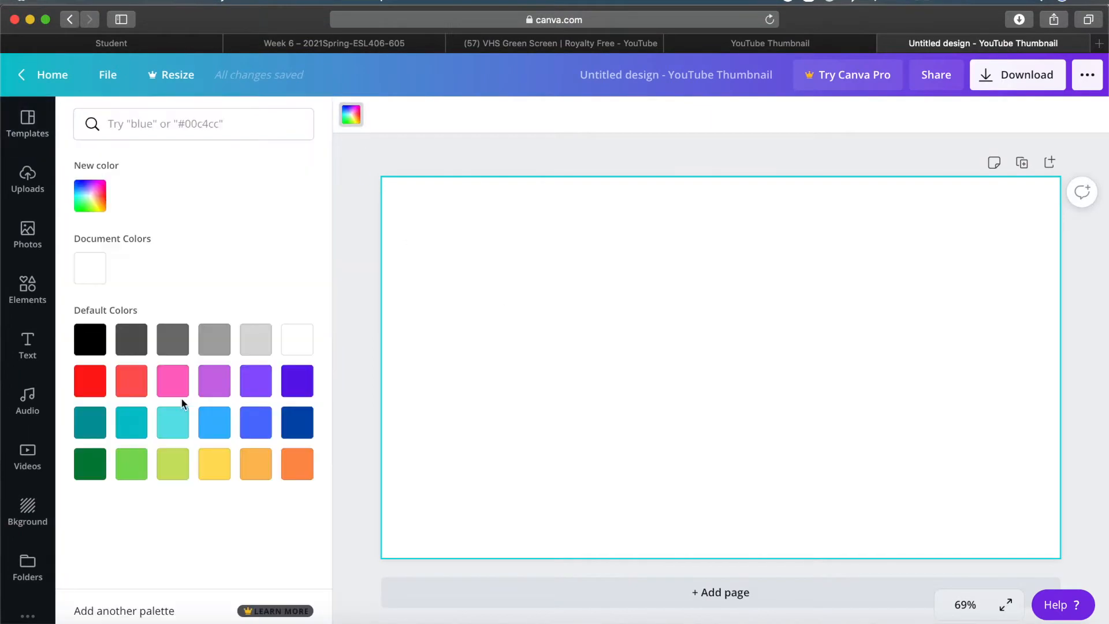
click(131, 464)
click(28, 341)
click(188, 199)
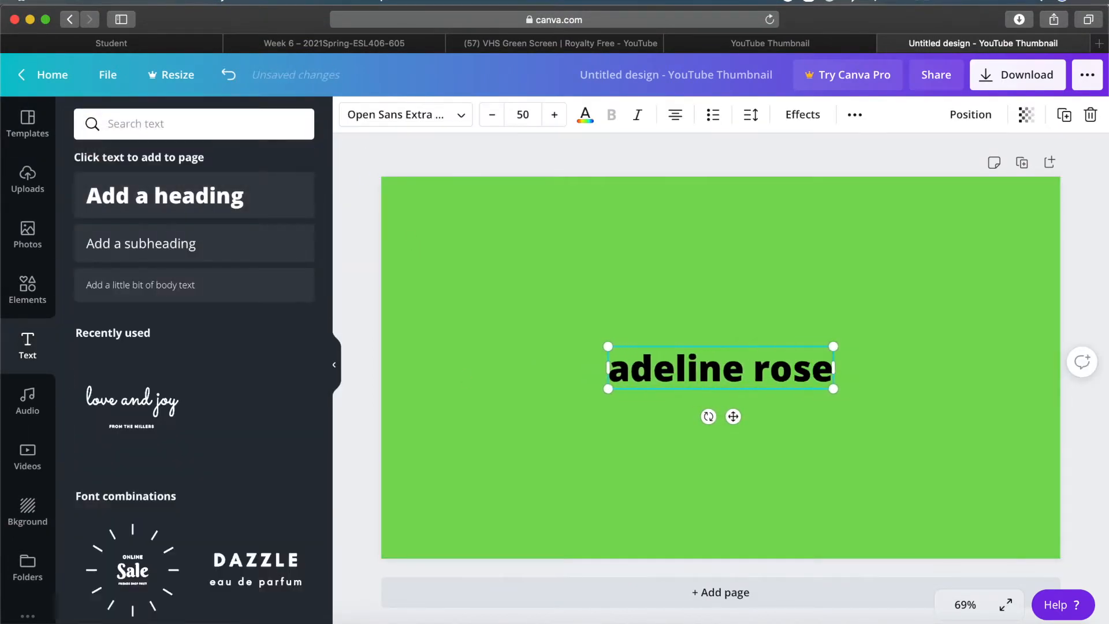
Make the heading text white and try the Abhaya Libre Regular, Jimmy Script and Halimum fonts on it
click(585, 115)
click(295, 337)
click(404, 114)
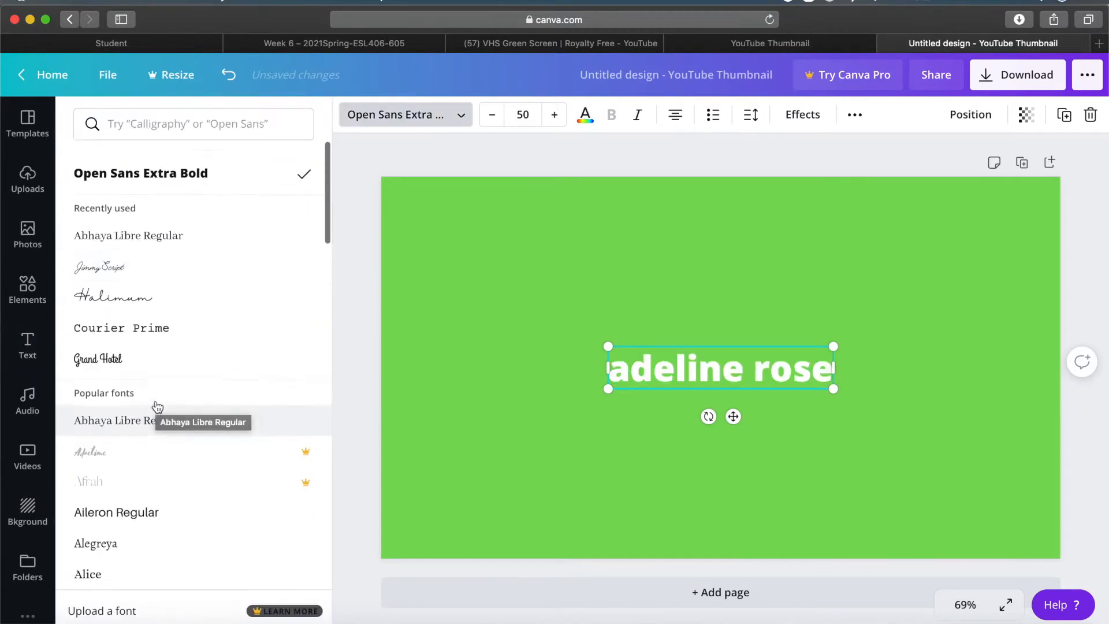
click(135, 231)
click(120, 257)
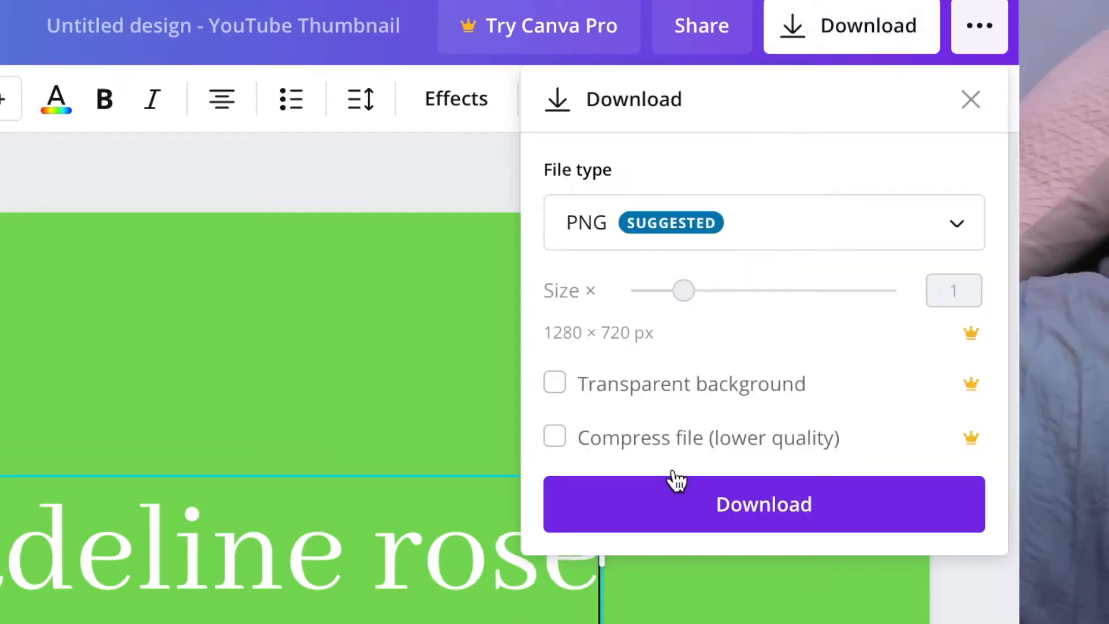
click(921, 324)
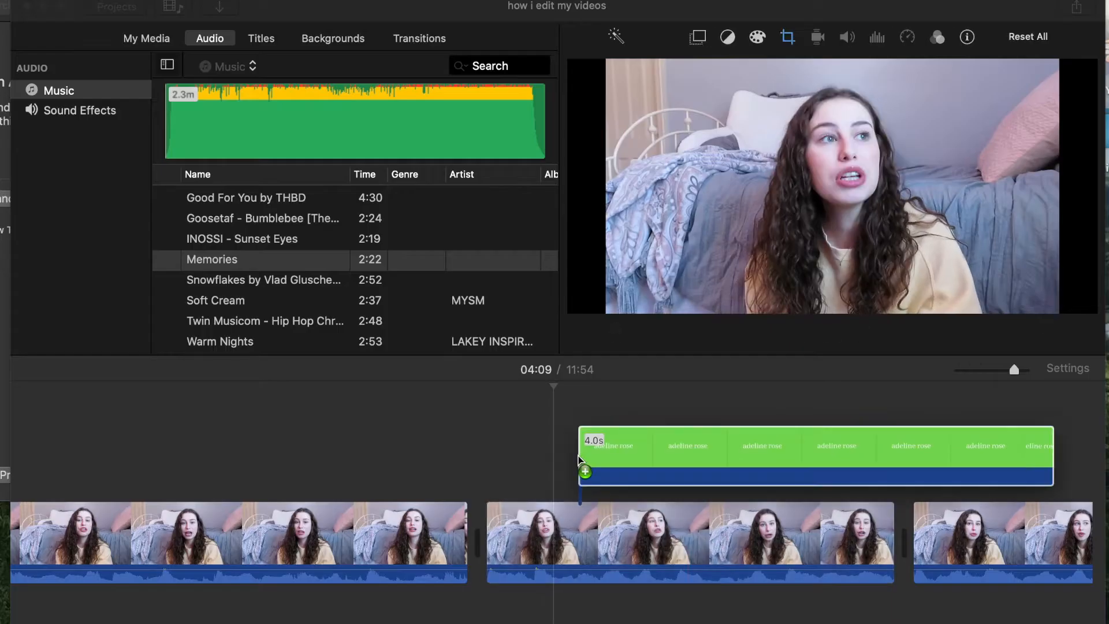
In iMovie, place the green channel-name title above the footage near 04:09, key it as Green/Blue Screen and preview it
drag(581, 460, 500, 460)
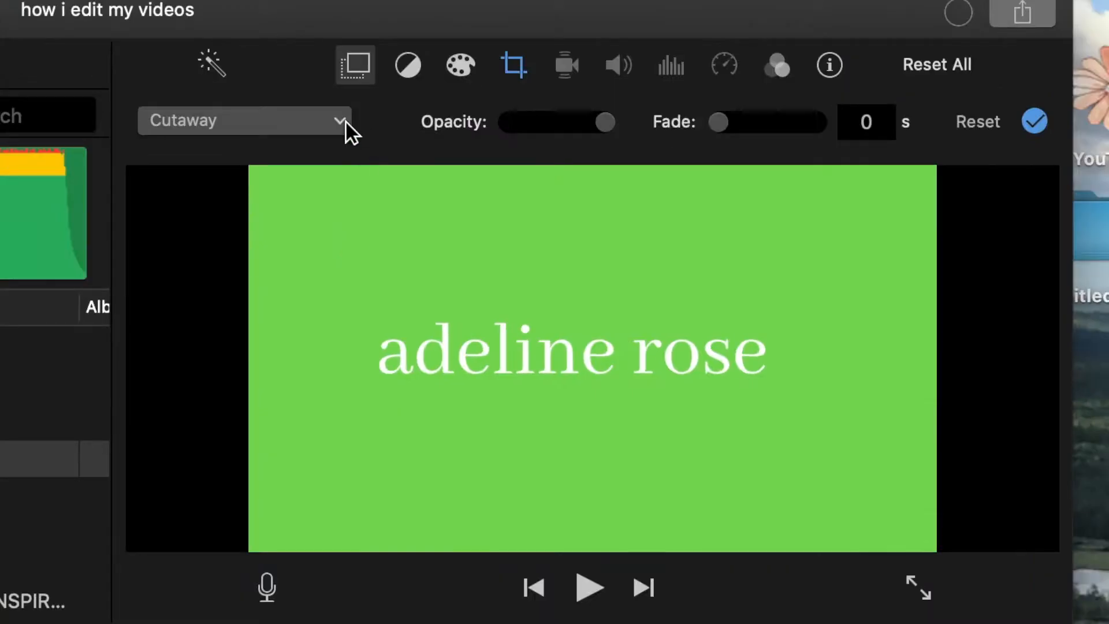
click(689, 69)
click(306, 183)
key(space)
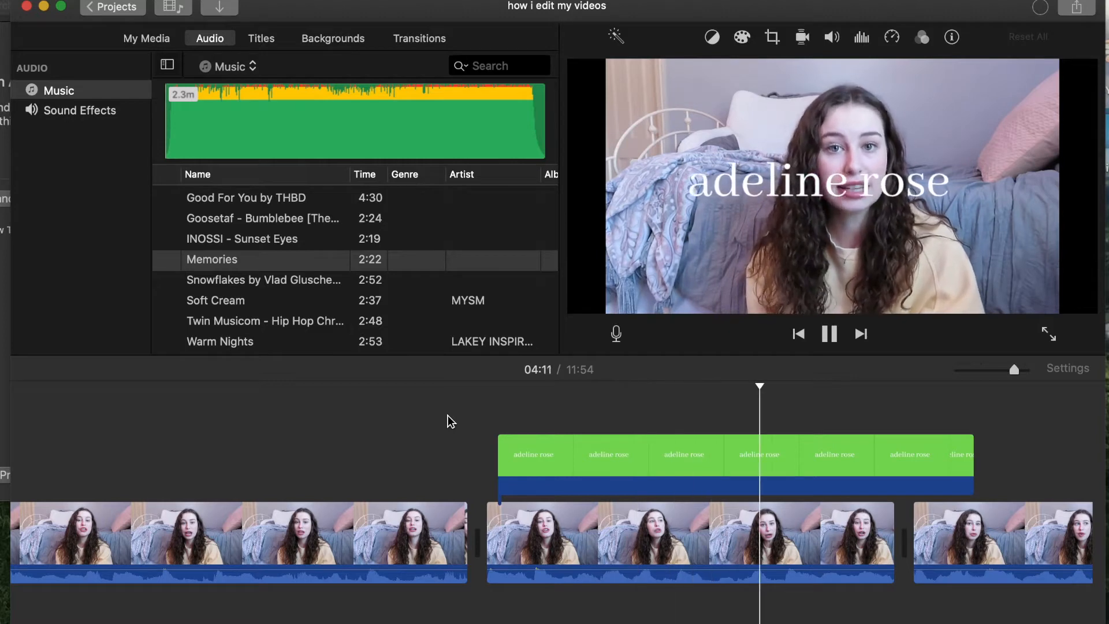
Set the channel-name title clip's crop style to Fit and play back the result
click(550, 443)
click(570, 450)
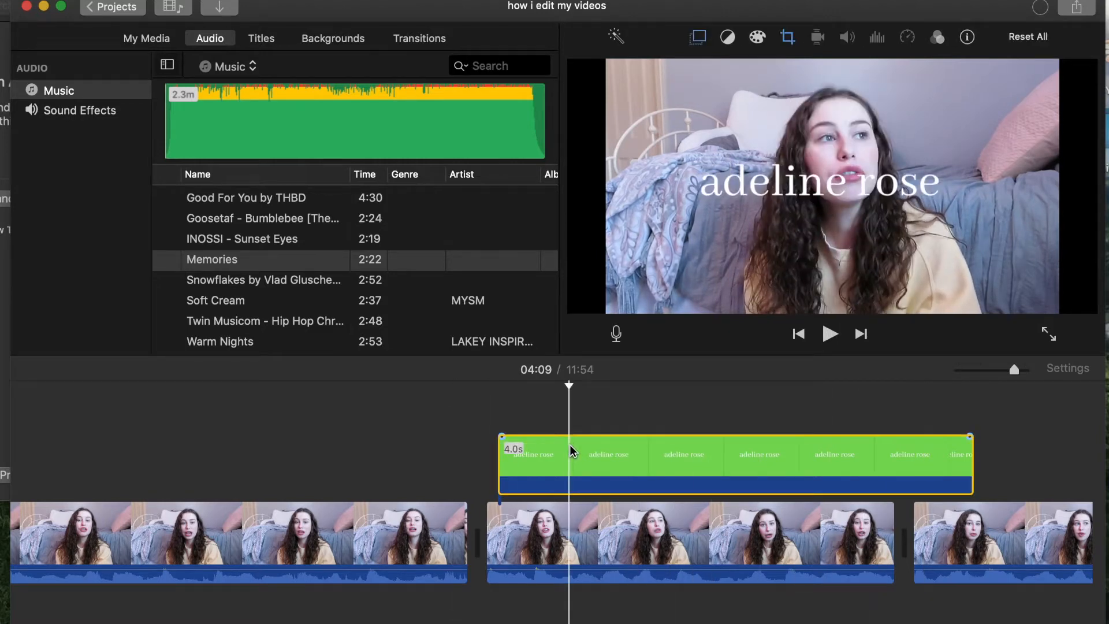
click(791, 35)
click(621, 71)
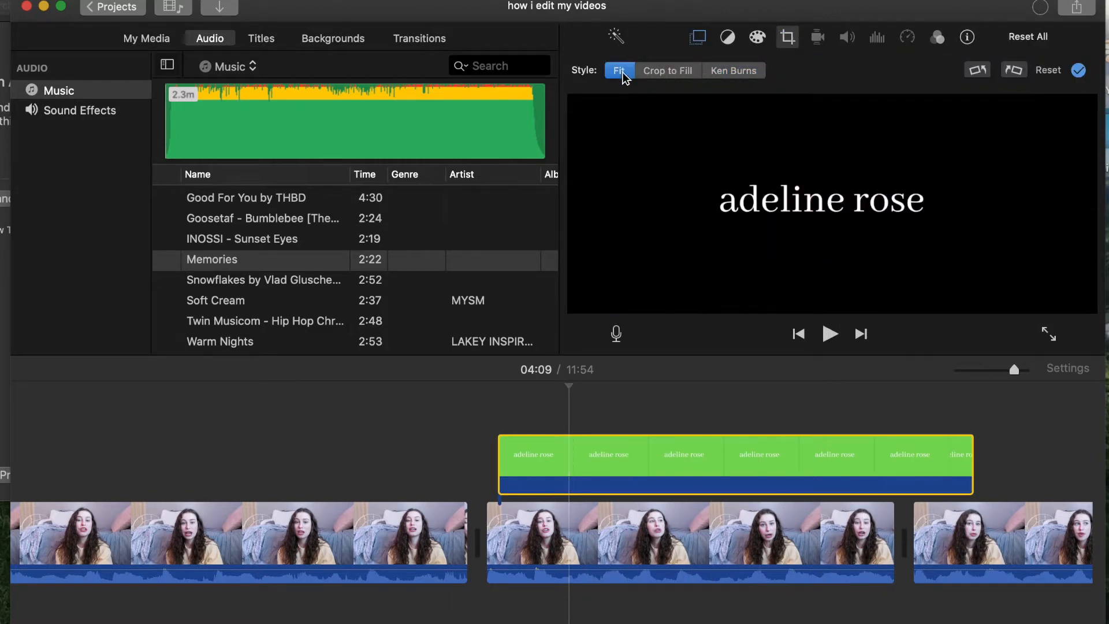
click(474, 436)
key(space)
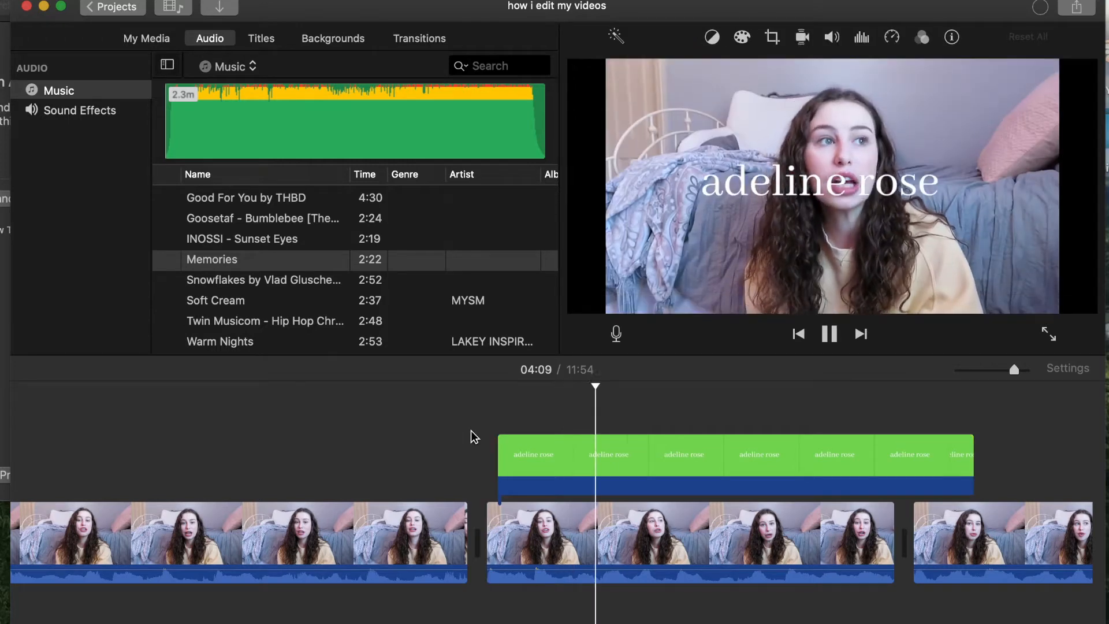